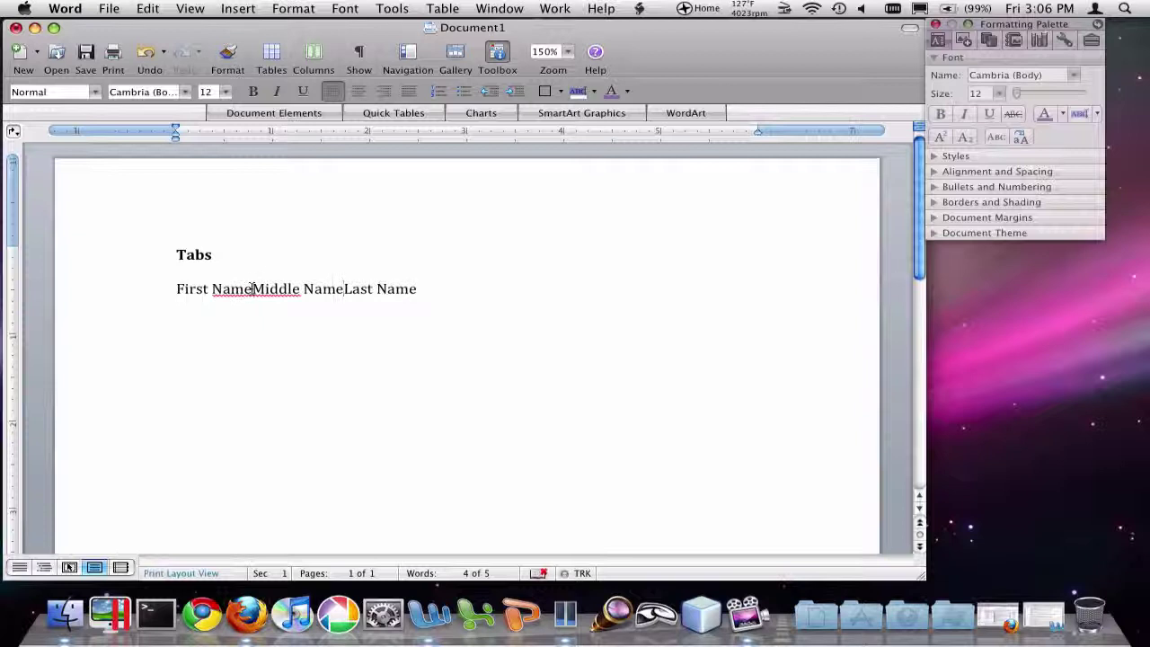
# Step: Insert tabs after 'First Name' and before 'Last Name' on the heading line
pyautogui.click(253, 289)
pyautogui.press('Tab')
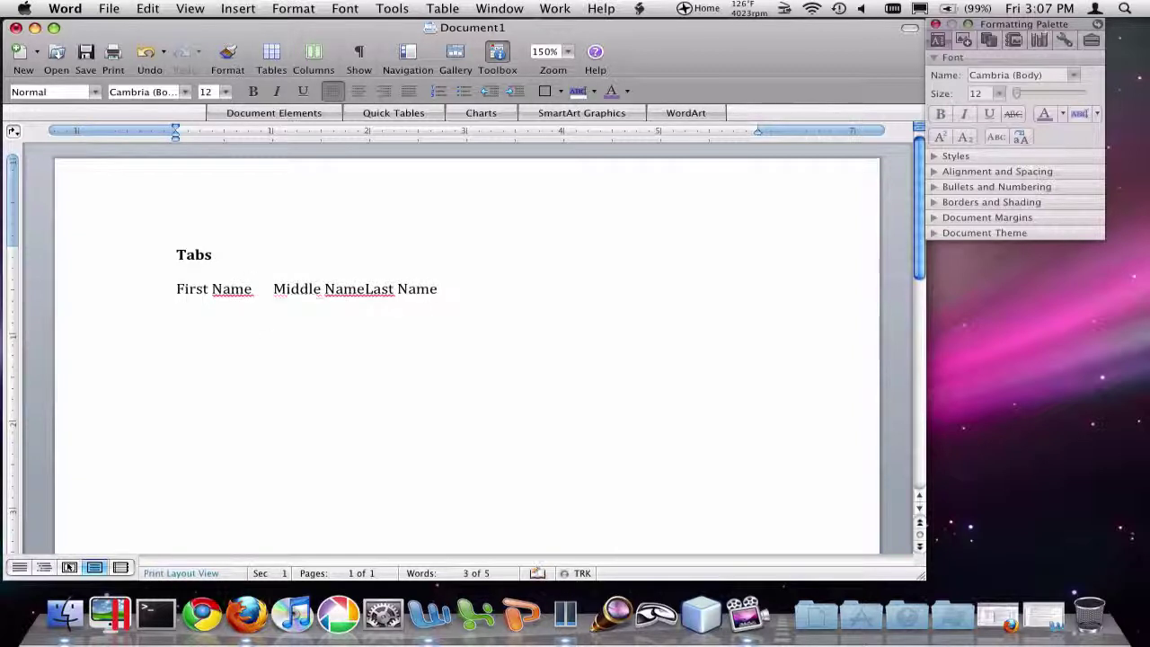
pyautogui.click(365, 288)
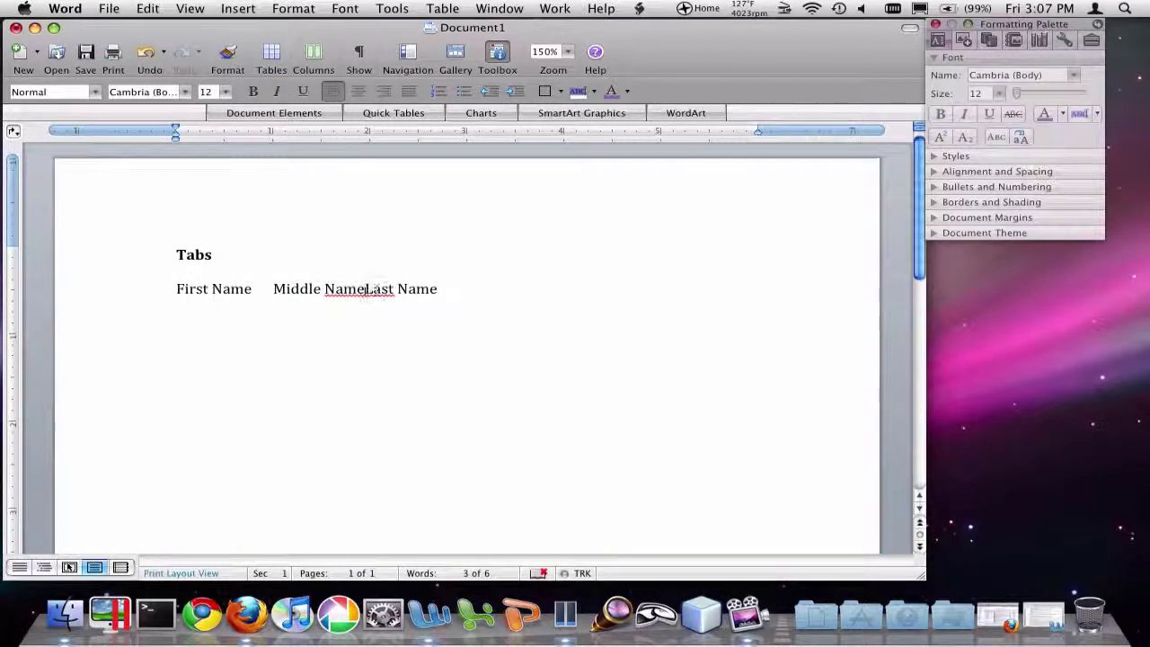
pyautogui.press('Tab')
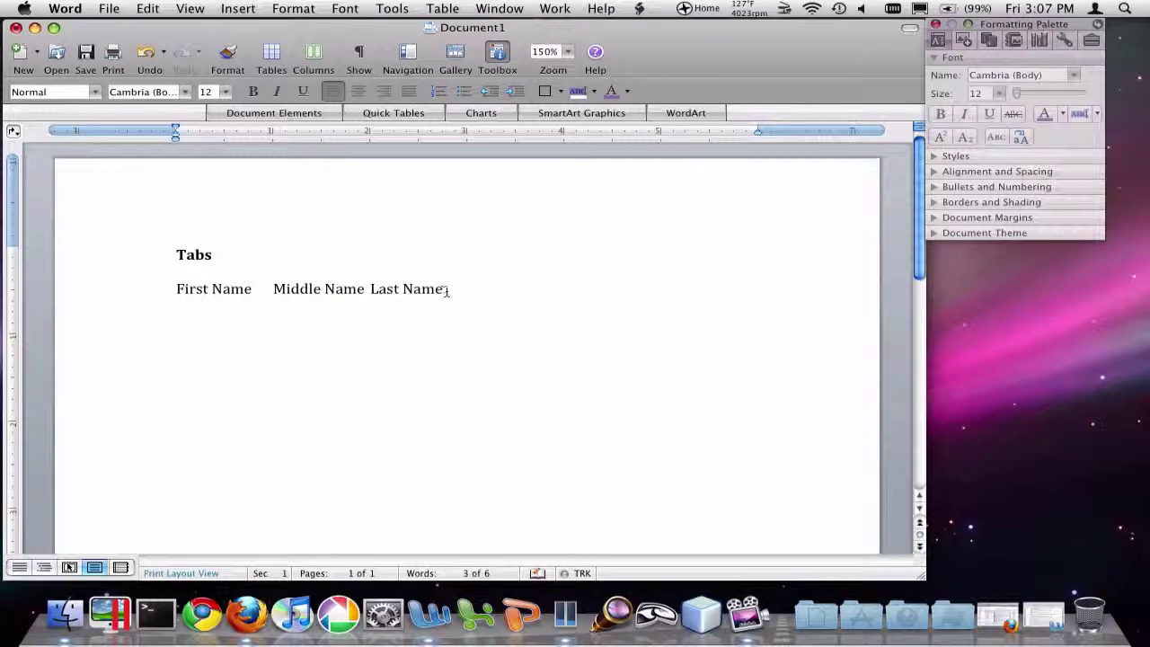
pyautogui.click(448, 290)
# Step: Bold the 'First Name, Middle Name, Last Name' heading line
pyautogui.moveTo(442, 288); pyautogui.dragTo(199, 296)
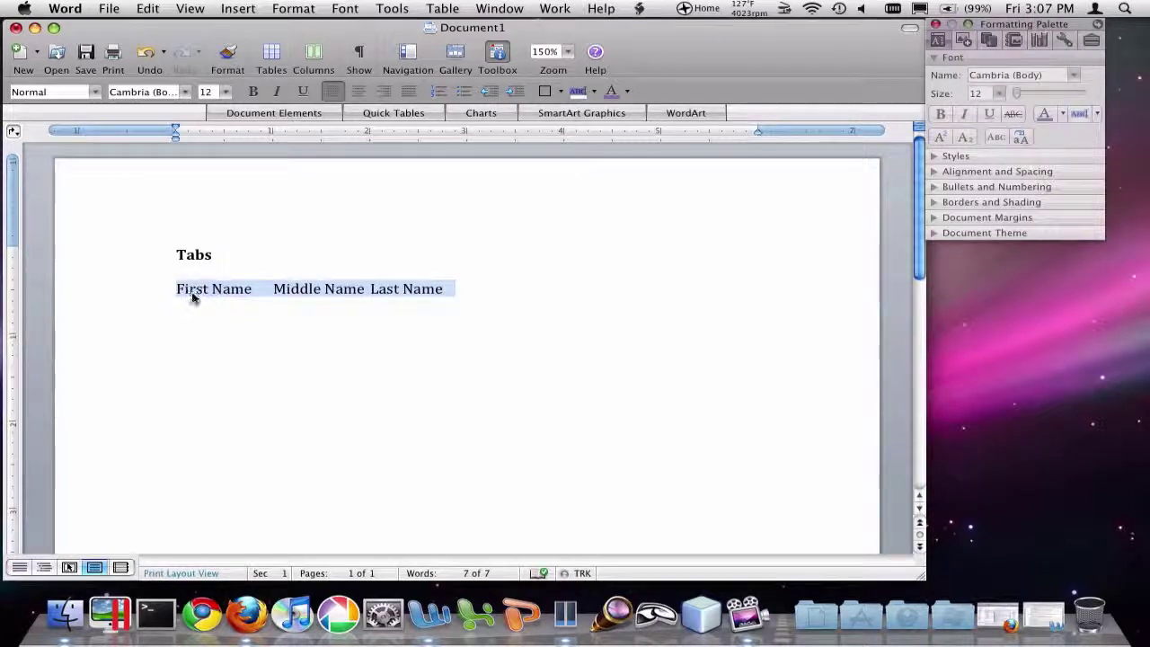
pyautogui.press('super+b')
pyautogui.click(245, 315)
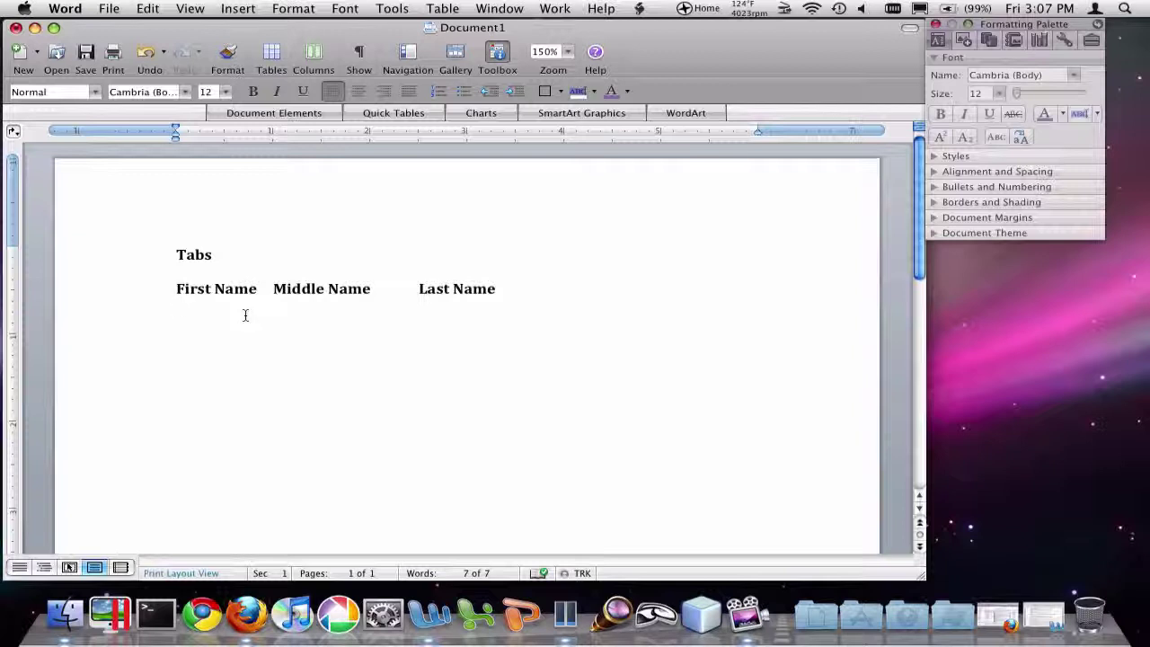
# Step: Type tab-separated rows 'Bob Joe Jones' and 'Mary Sue Williams' below the headings
pyautogui.write('Bob')
pyautogui.press('Tab')
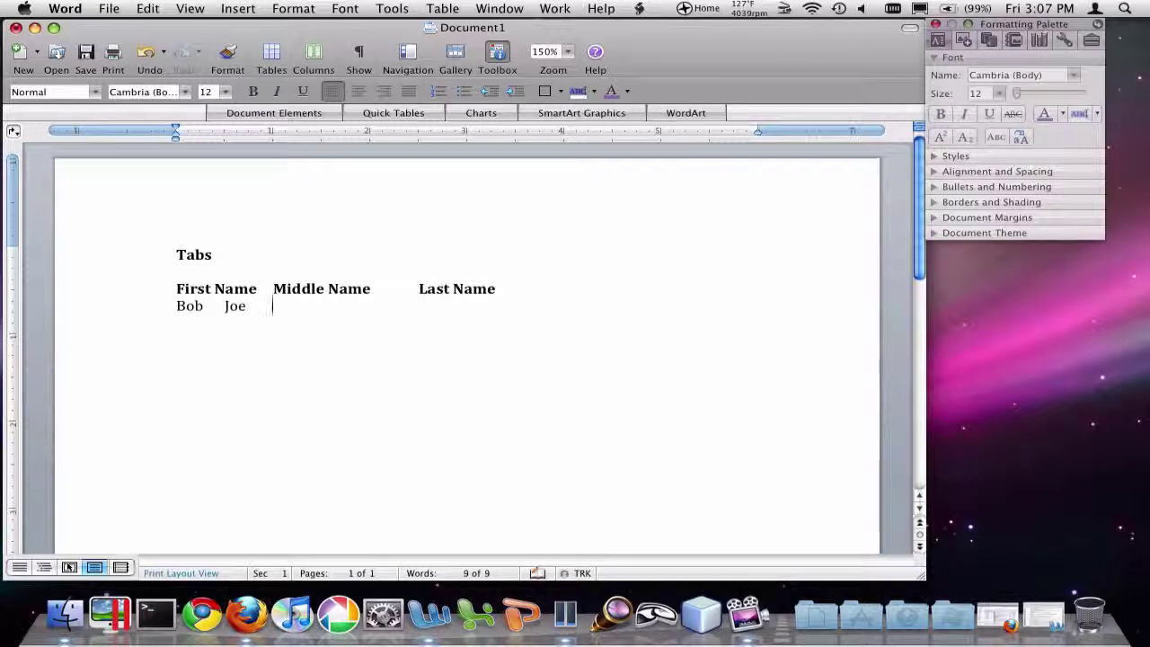
pyautogui.write('Jones')
pyautogui.press('Return')
pyautogui.write('Mary')
pyautogui.press('Tab')
pyautogui.write('Sue\t')
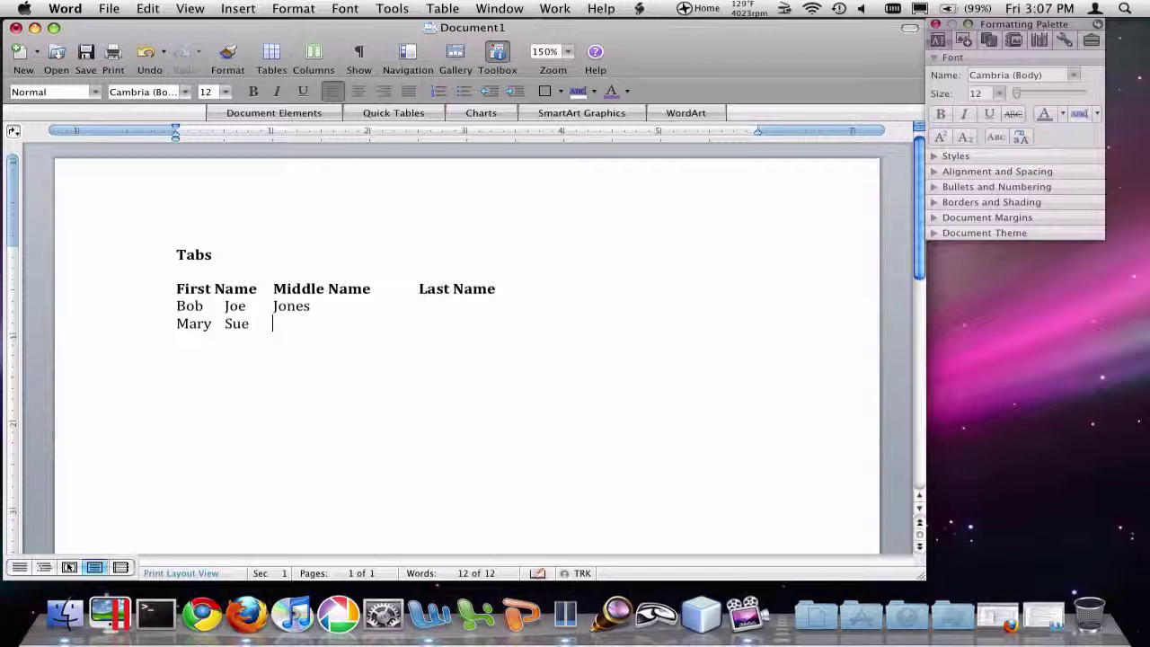
pyautogui.write('Williams')
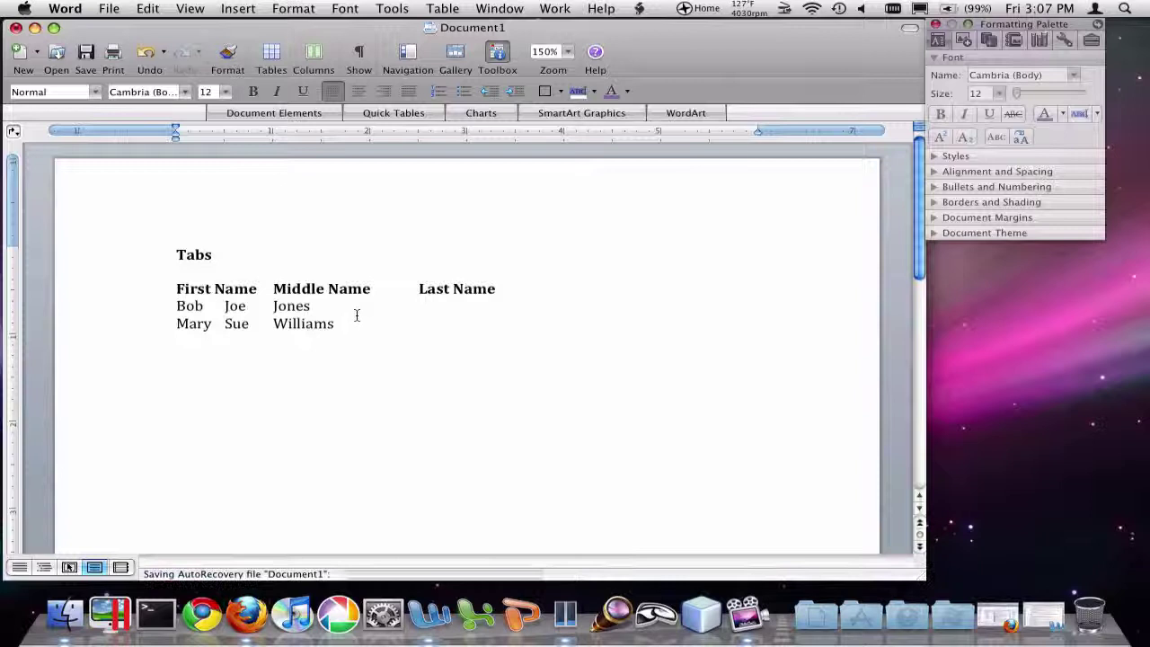
# Step: Select the three name lines and add two left tab stops on the ruler
pyautogui.moveTo(334, 325); pyautogui.dragTo(146, 294)
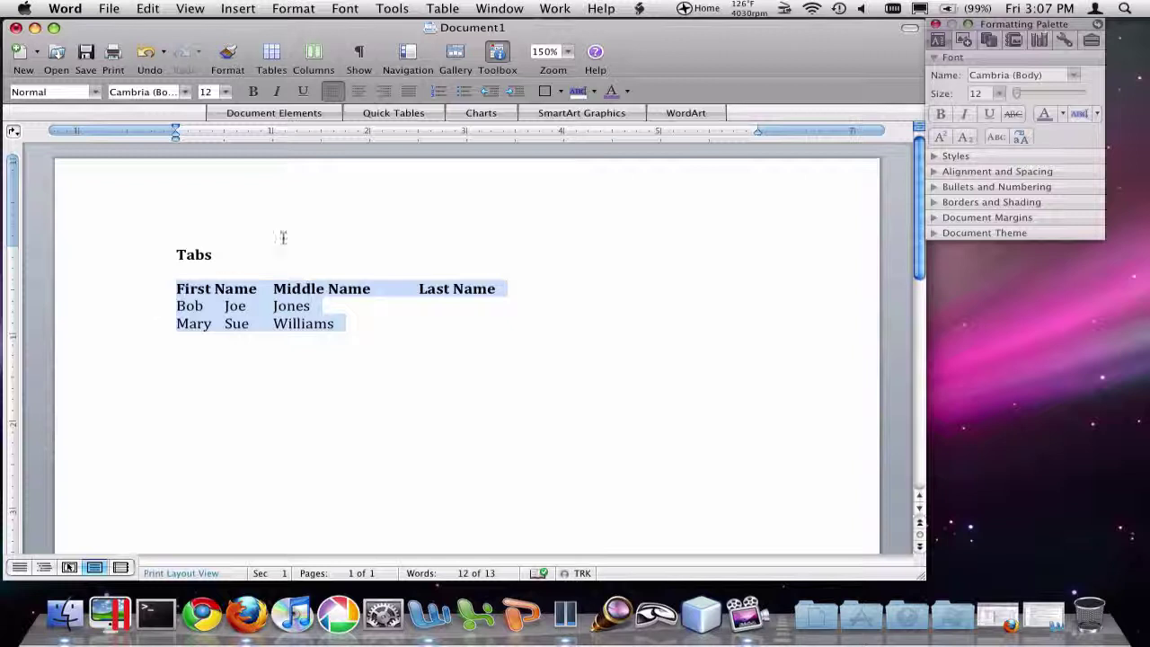
pyautogui.click(323, 133)
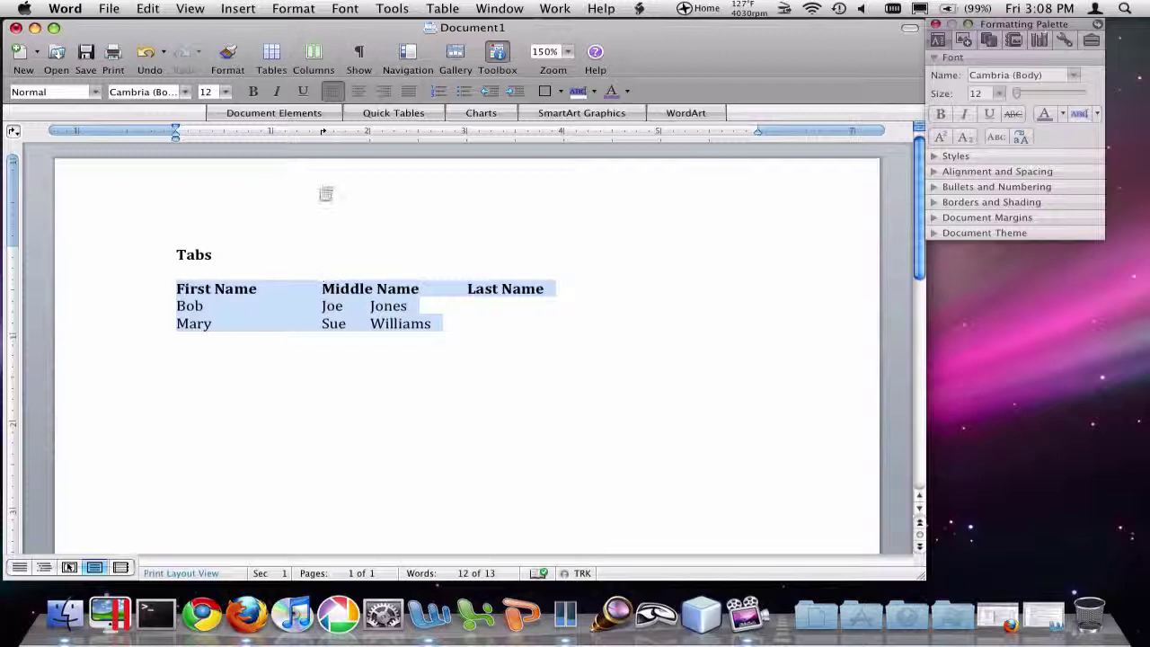
pyautogui.click(466, 132)
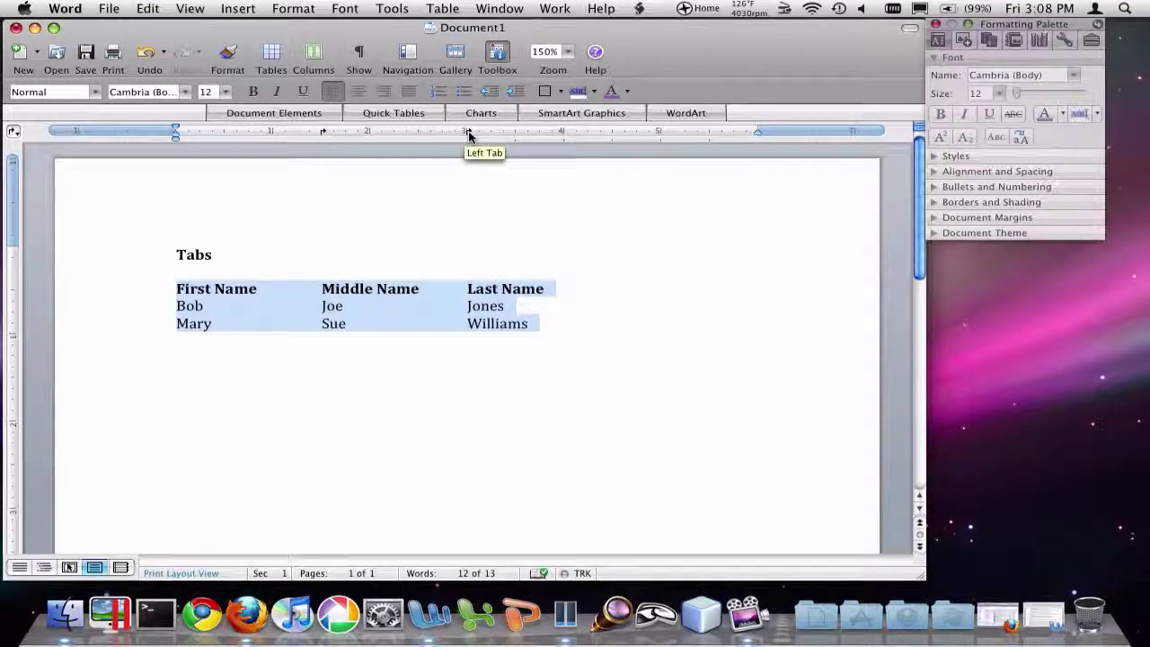
# Step: Drag the two tab stops right to about 2 and 4 inches
pyautogui.click(535, 328)
pyautogui.moveTo(535, 327); pyautogui.dragTo(179, 290)
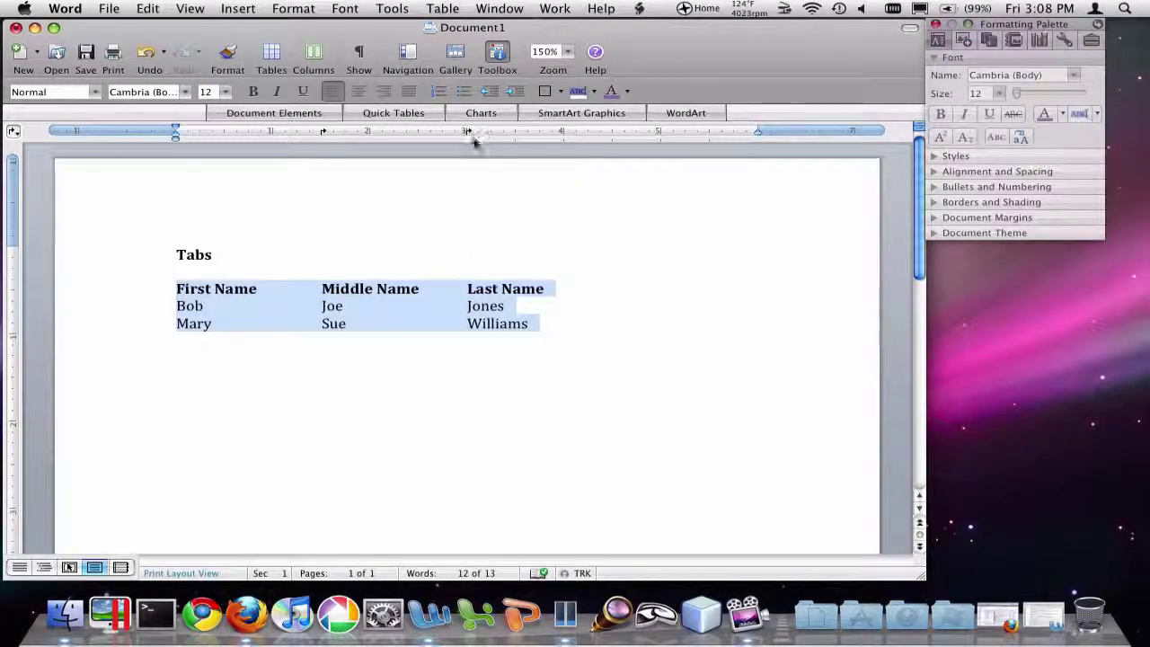
pyautogui.moveTo(466, 133); pyautogui.dragTo(563, 133)
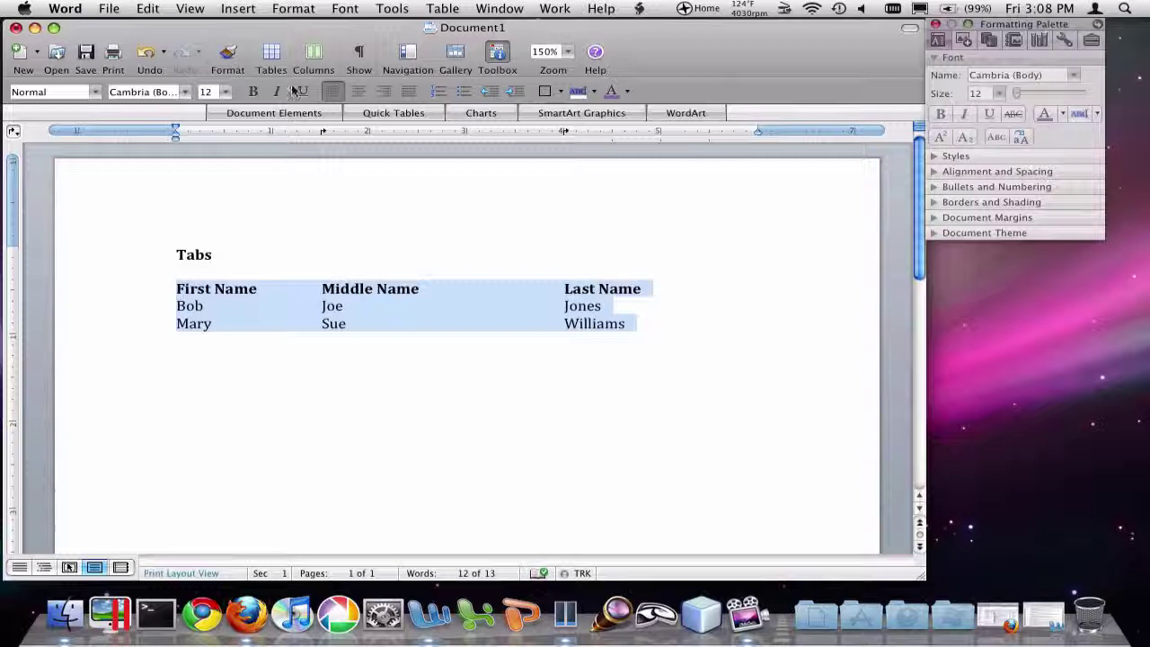
pyautogui.moveTo(323, 133)
pyautogui.mouseDown()
pyautogui.moveTo(369, 133)
pyautogui.moveTo(402, 202)
pyautogui.mouseUp()
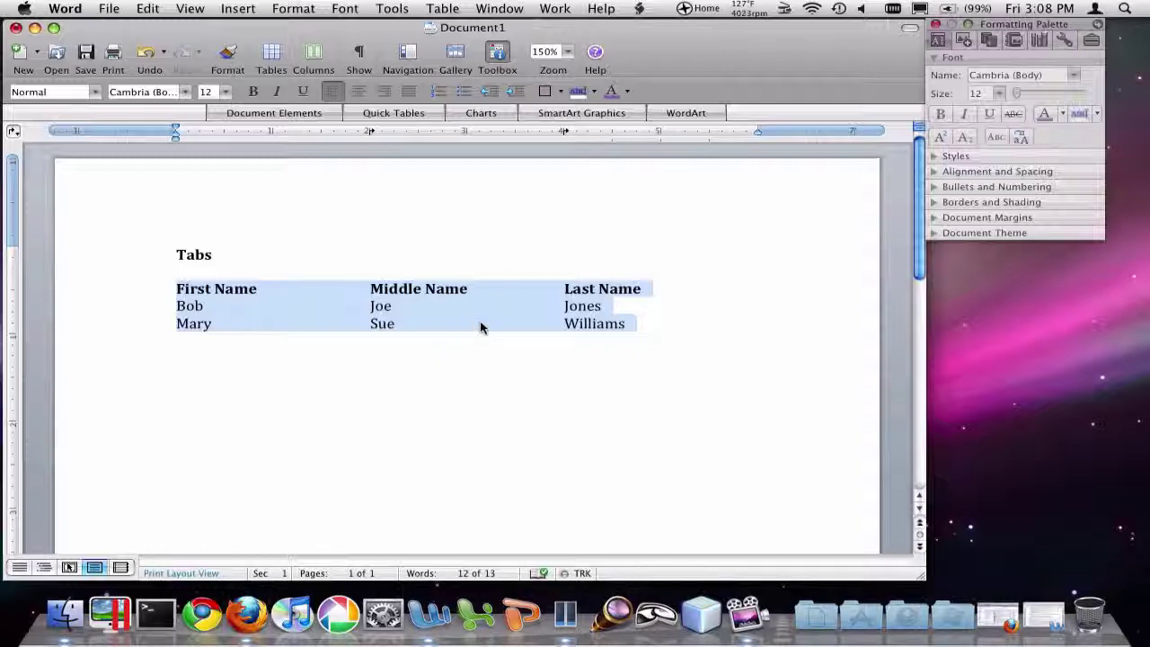
# Step: Make the 4-inch tab stop right-aligned via Format > Tabs, then drag it further right
pyautogui.click(300, 8)
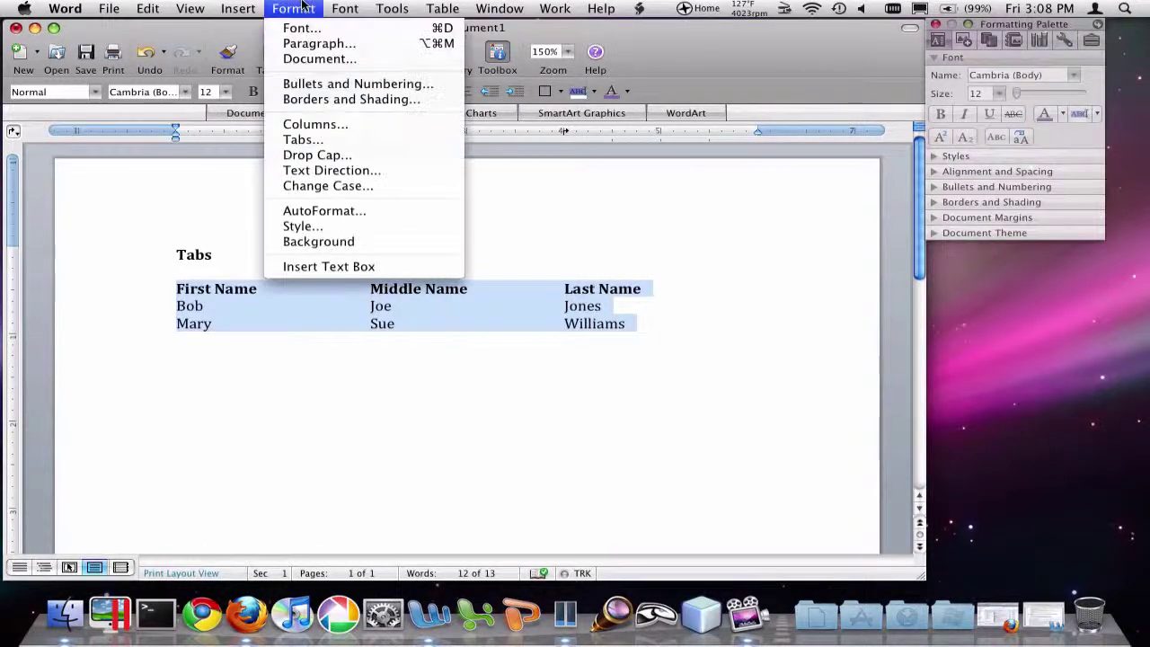
pyautogui.click(332, 155)
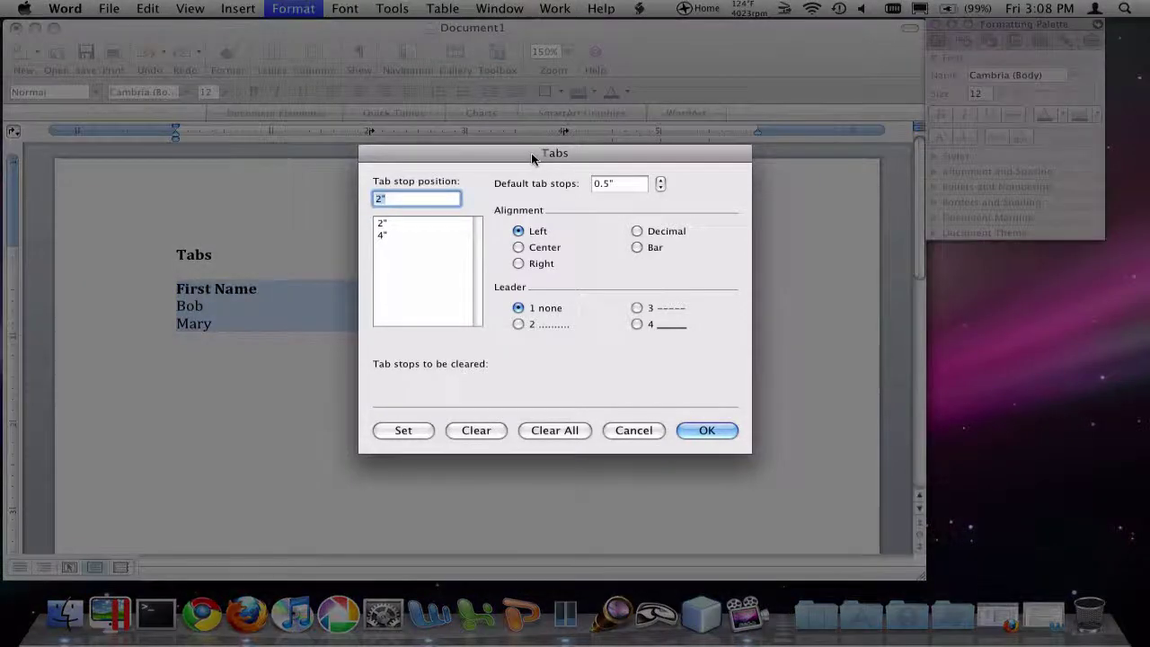
pyautogui.moveTo(531, 153)
pyautogui.mouseDown()
pyautogui.moveTo(765, 232)
pyautogui.moveTo(836, 175)
pyautogui.mouseUp()
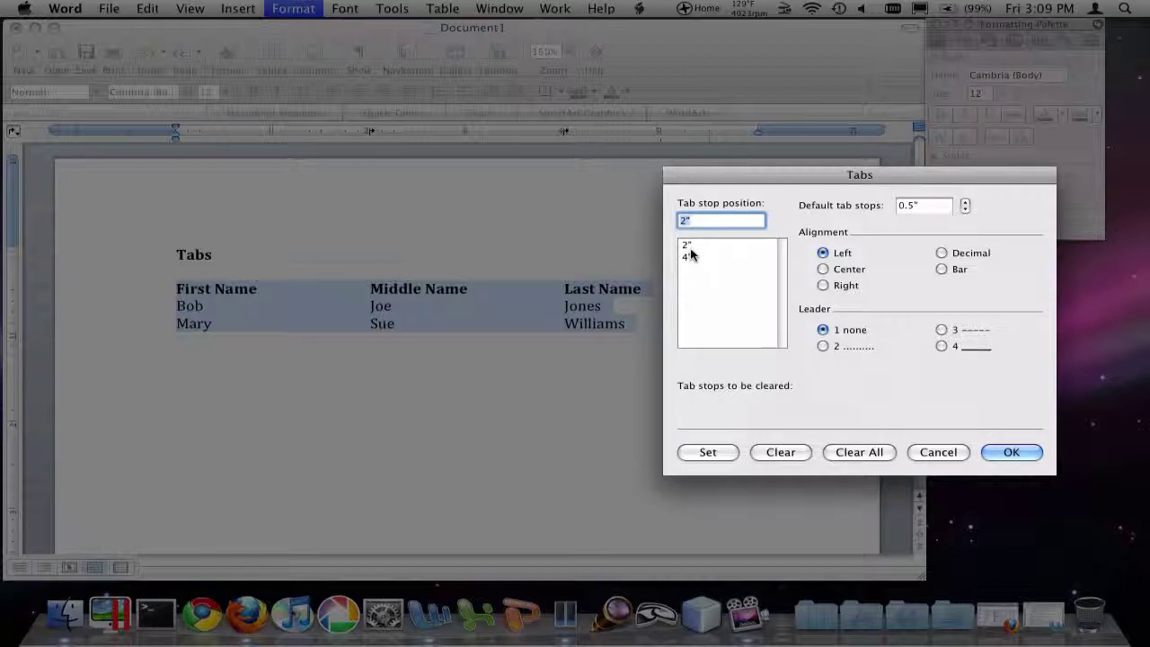
pyautogui.click(689, 247)
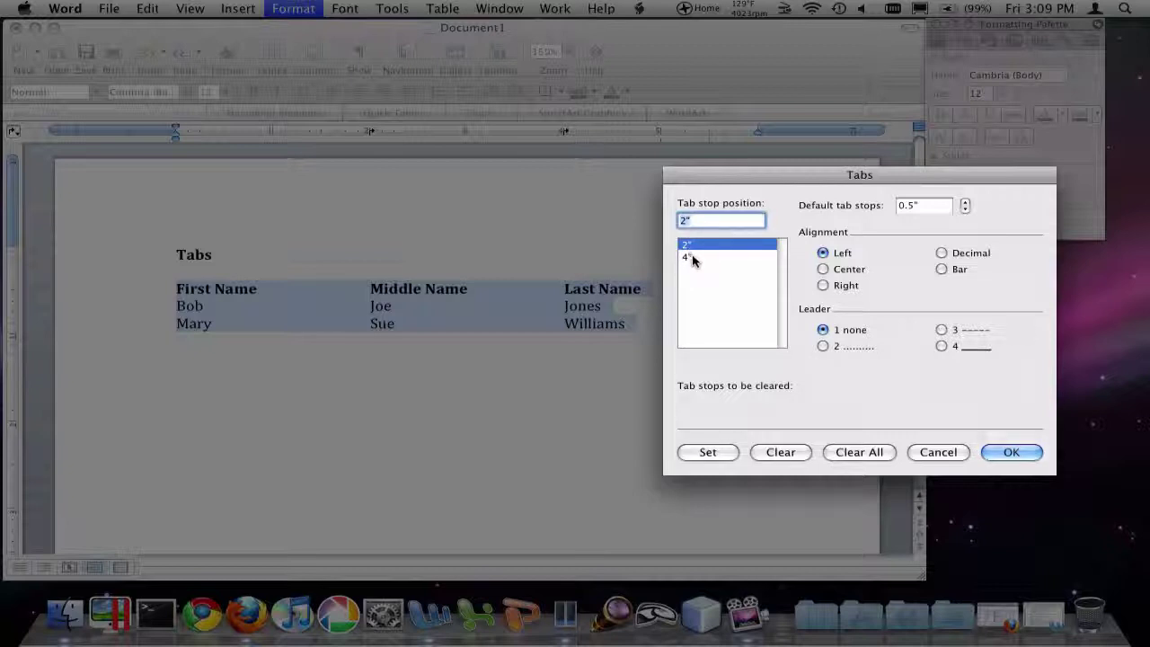
pyautogui.click(689, 258)
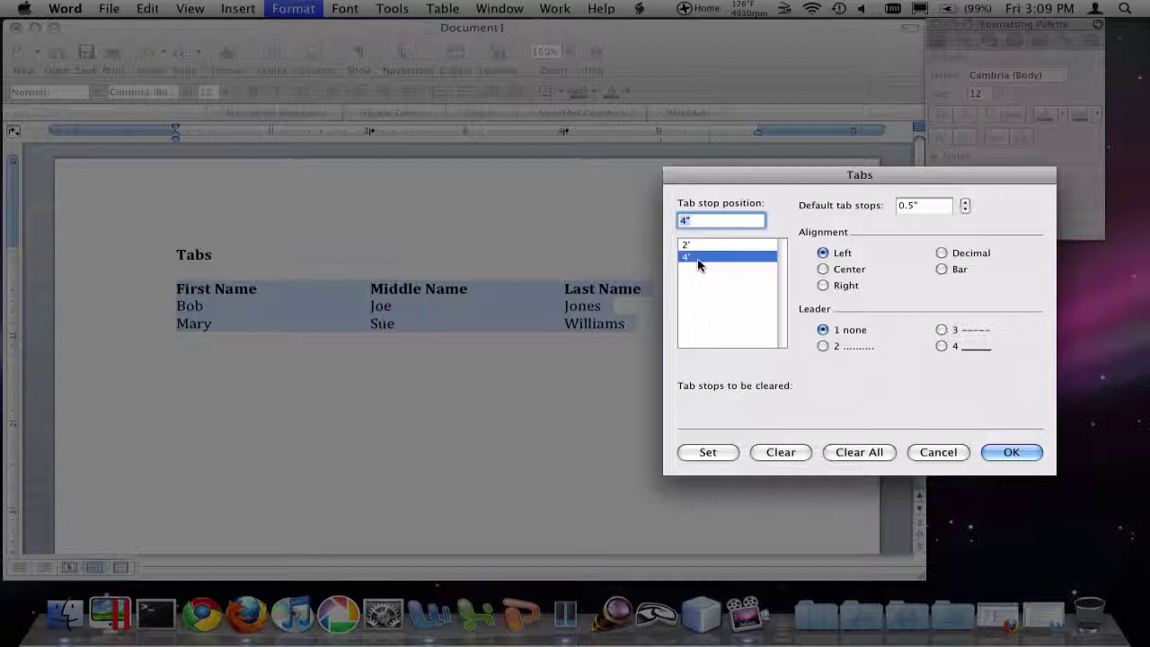
pyautogui.click(825, 286)
pyautogui.click(1011, 454)
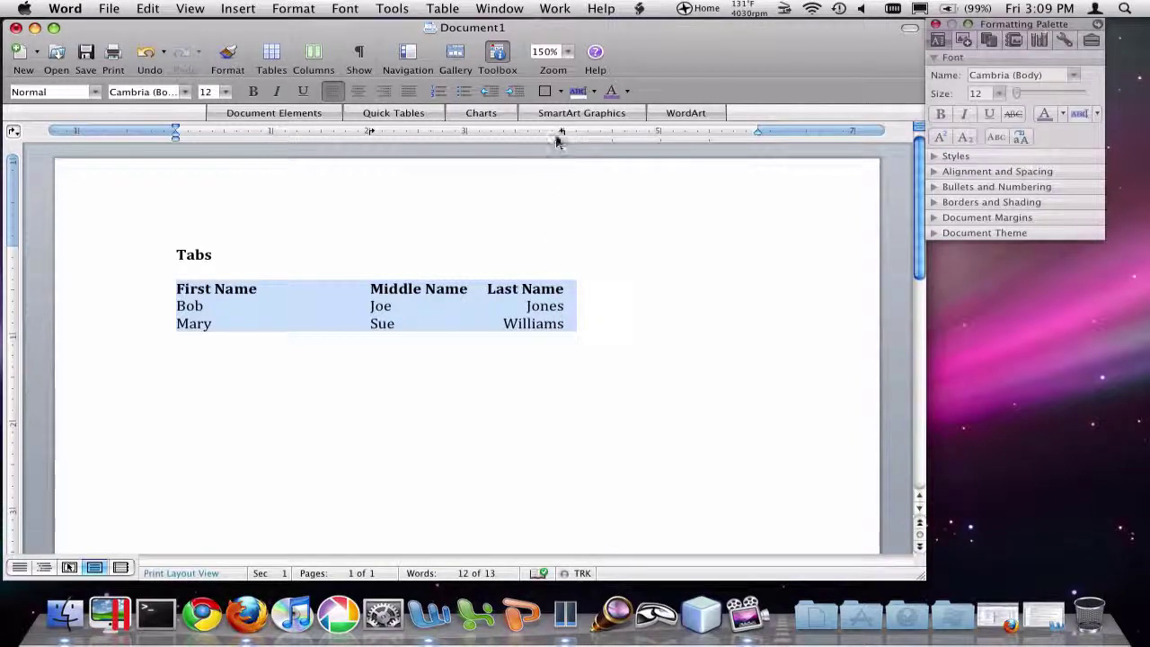
pyautogui.moveTo(562, 133); pyautogui.dragTo(612, 135)
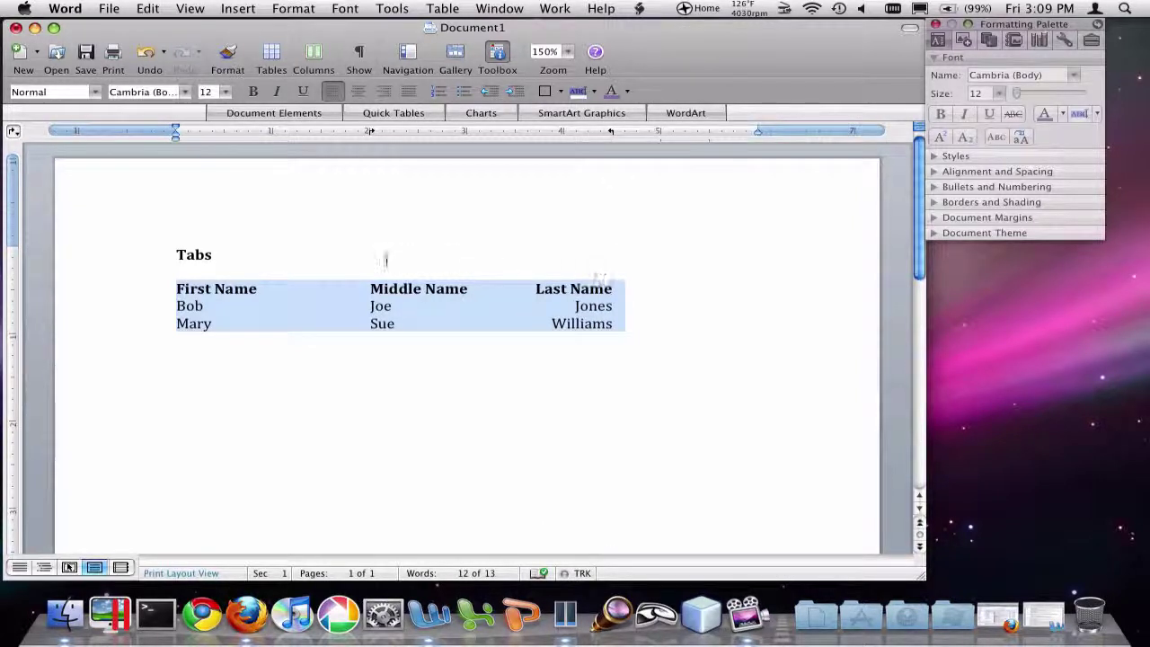
# Step: Give the 2-inch tab stop a dot leader (style 2) and deselect the lines
pyautogui.click(332, 9)
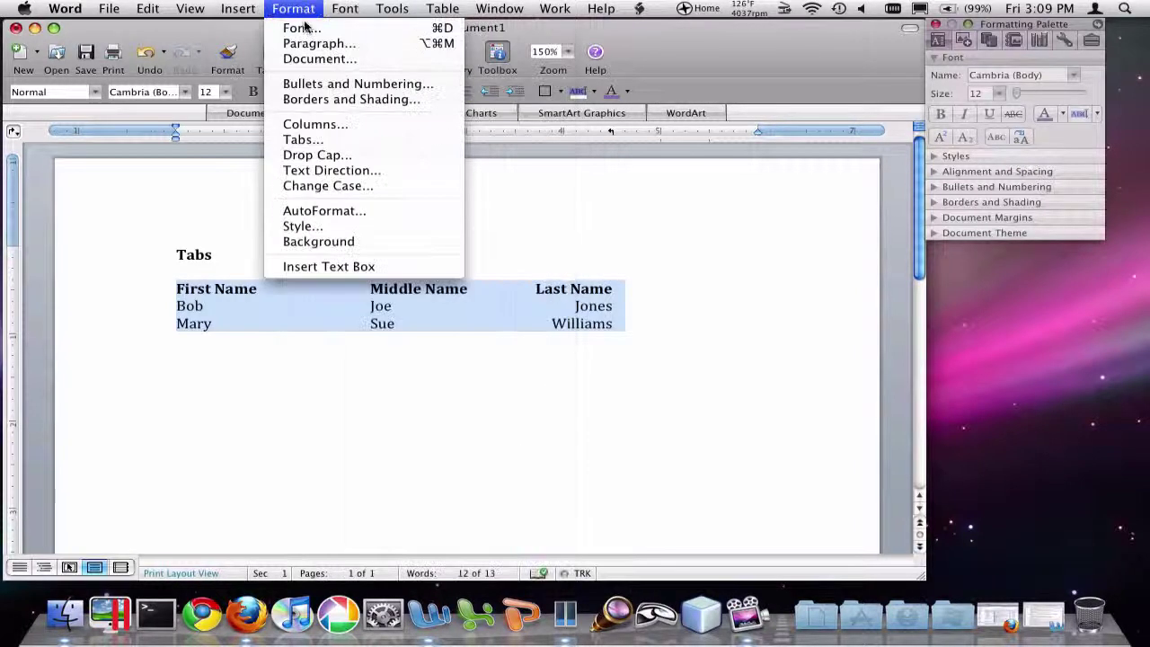
pyautogui.click(303, 139)
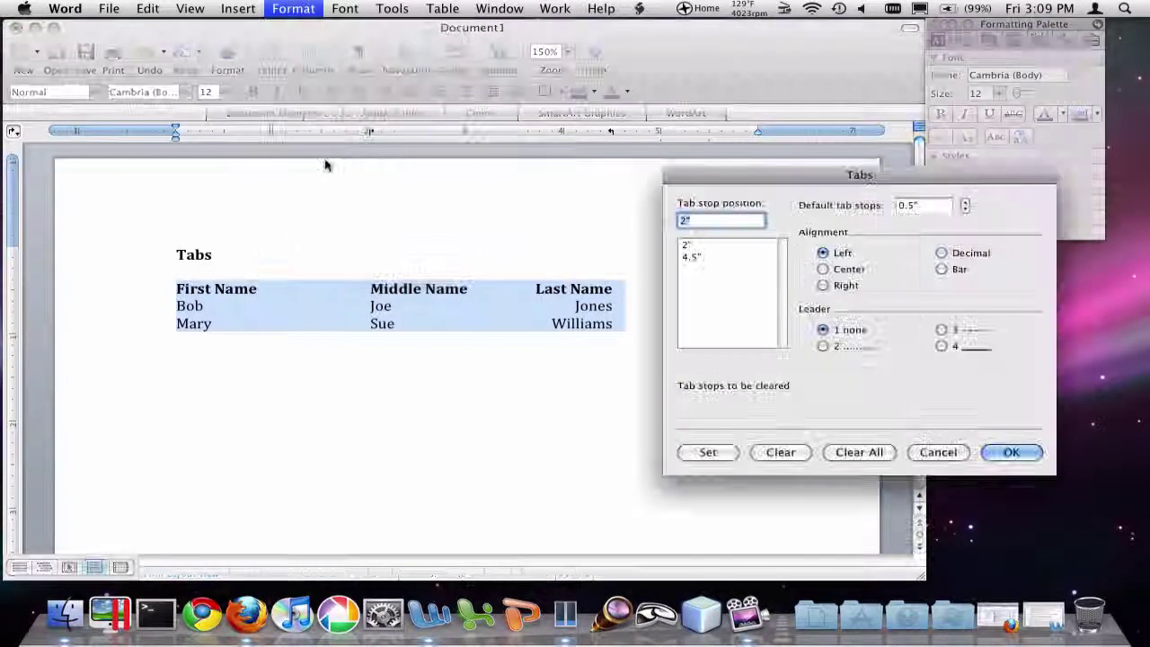
pyautogui.click(685, 247)
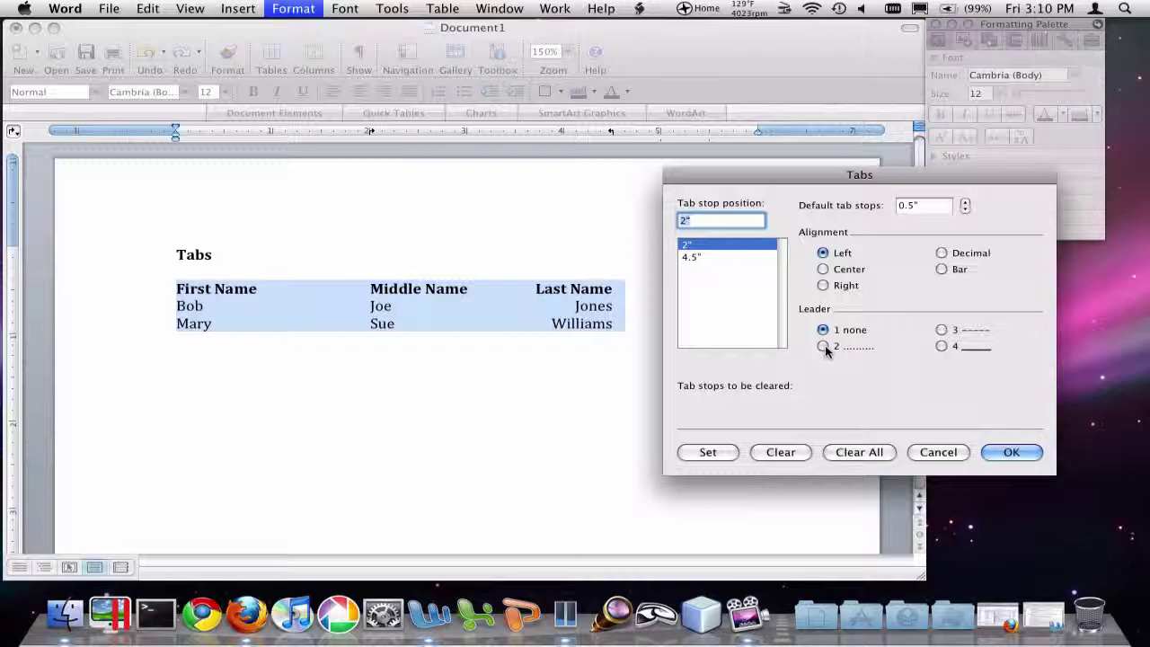
pyautogui.click(823, 346)
pyautogui.click(1010, 453)
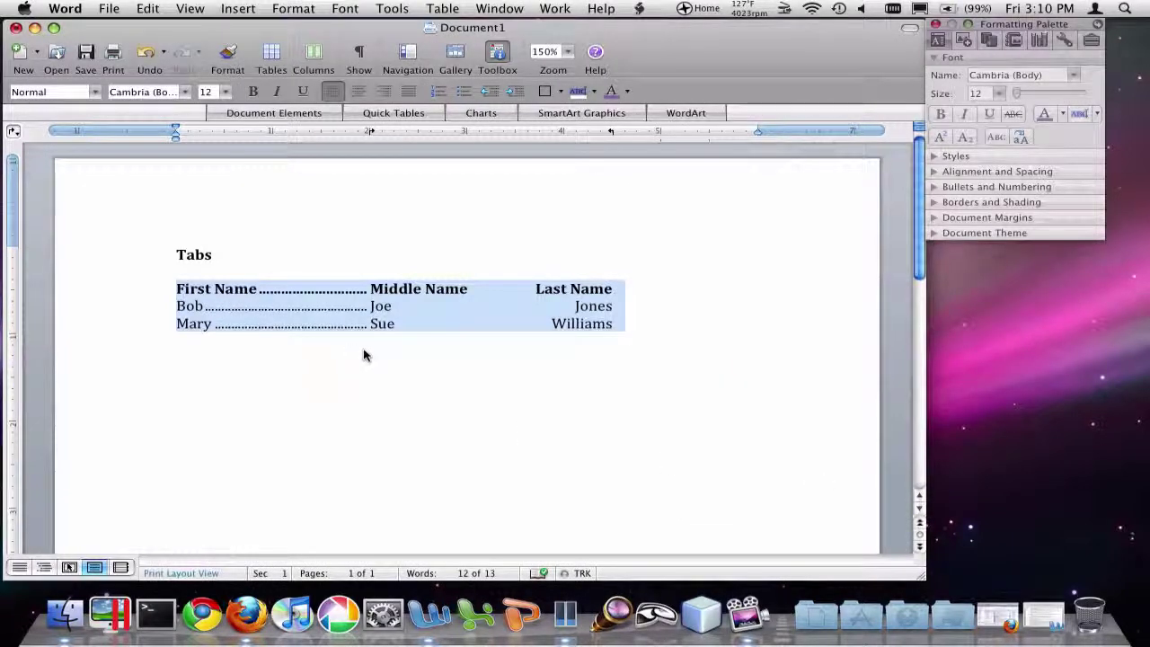
pyautogui.click(372, 306)
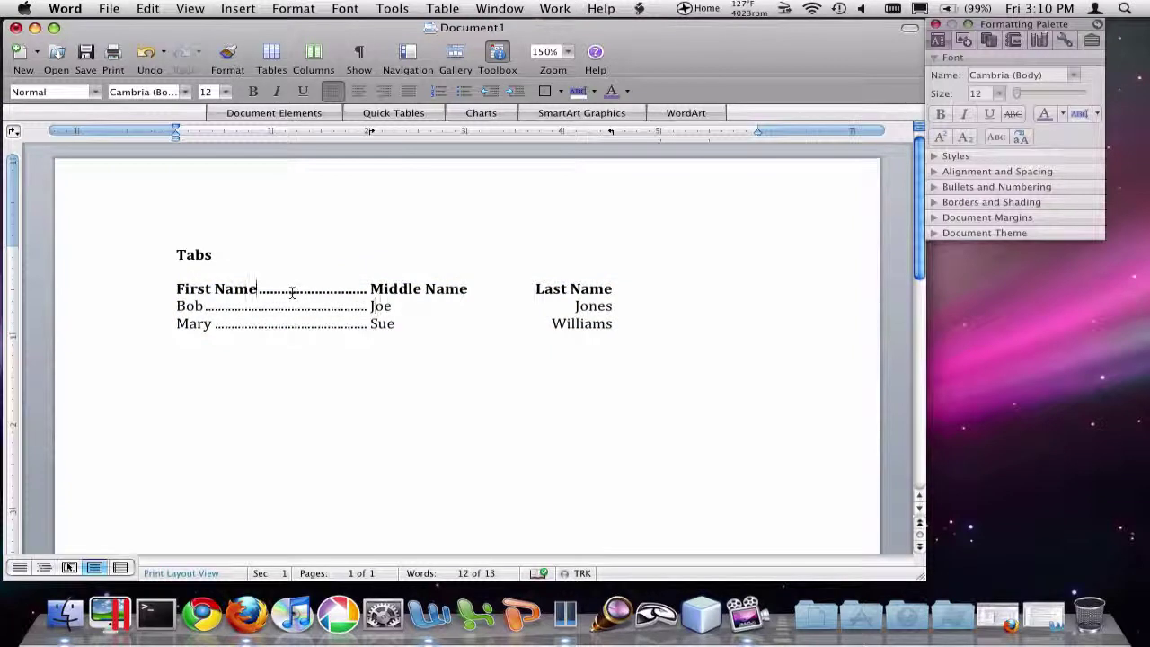
pyautogui.click(296, 311)
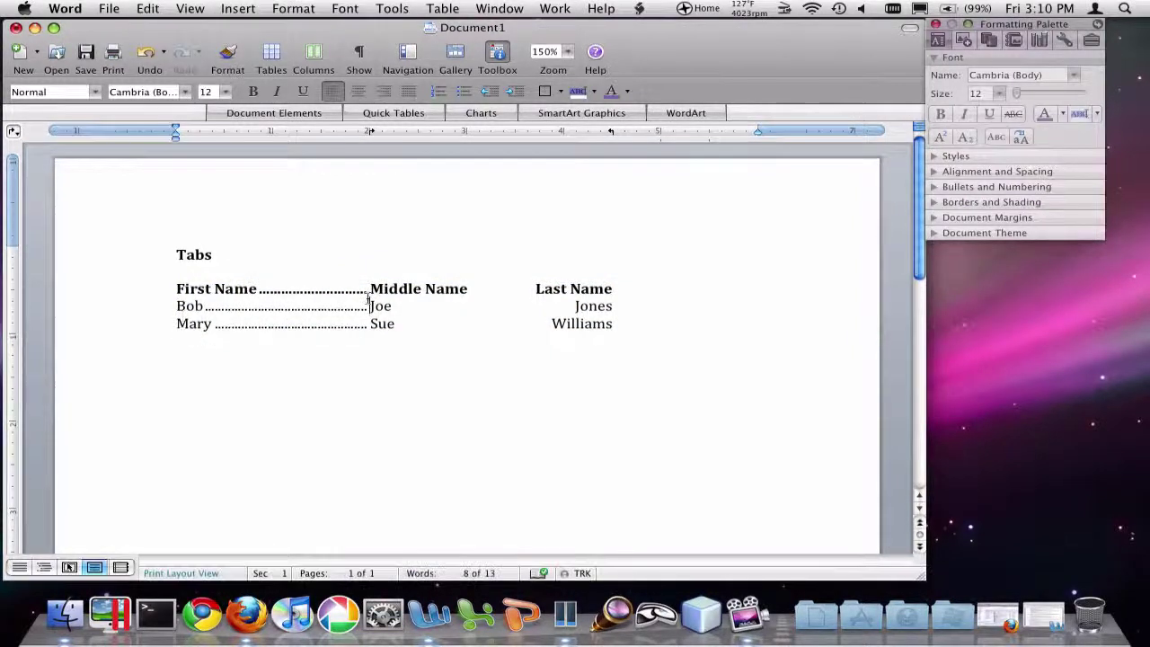
pyautogui.click(346, 310)
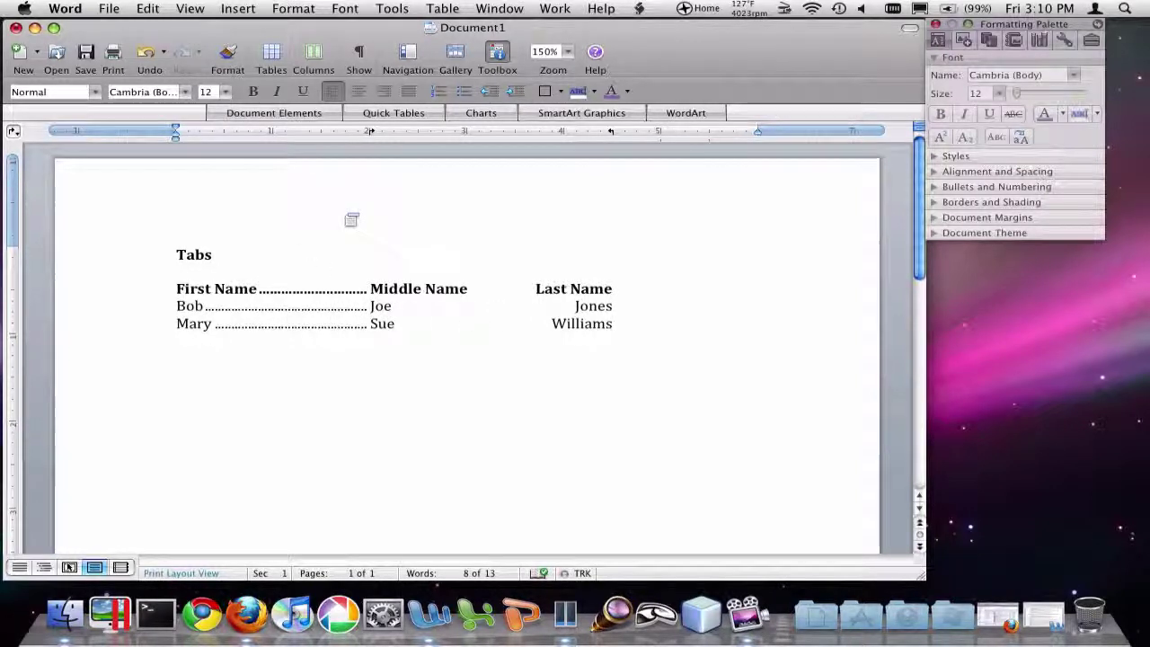
# Step: Change the 2-inch tab stop to Center alignment for the three name lines
pyautogui.moveTo(669, 324)
pyautogui.mouseDown()
pyautogui.moveTo(531, 336)
pyautogui.moveTo(269, 267)
pyautogui.mouseUp()
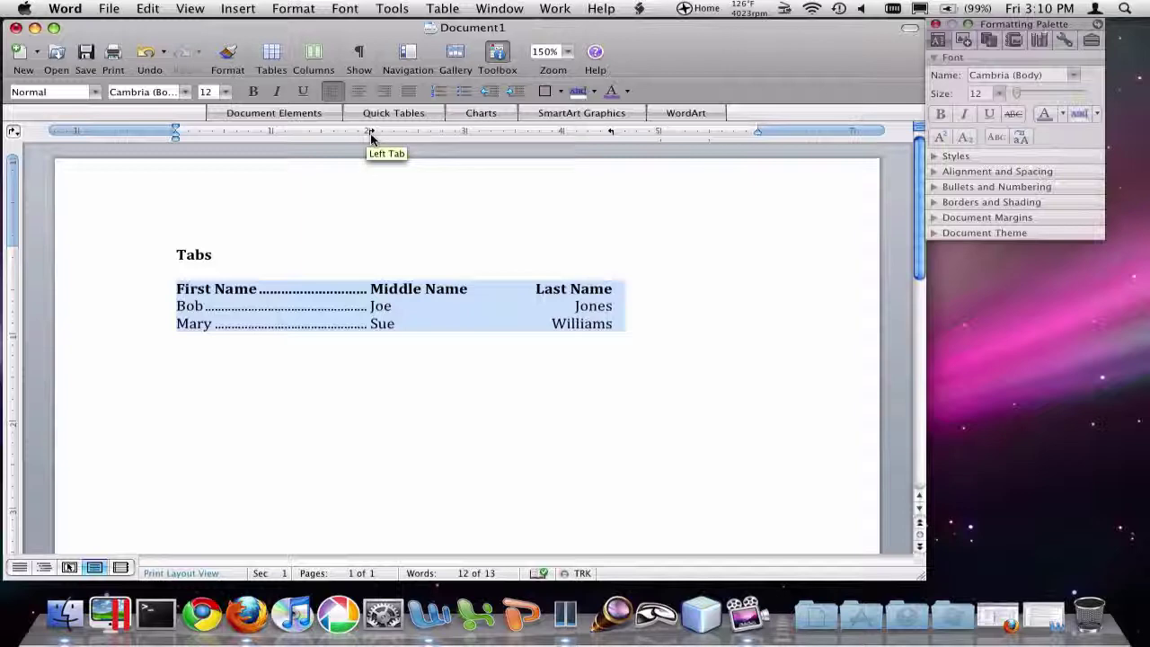
pyautogui.doubleClick(370, 133)
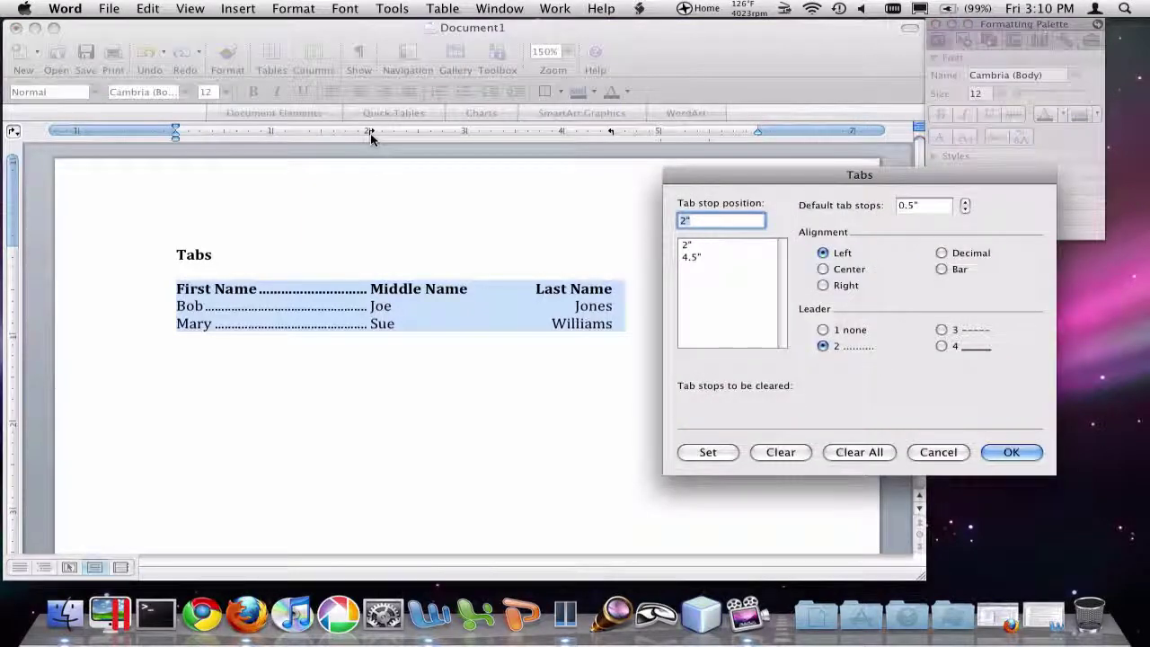
pyautogui.click(845, 272)
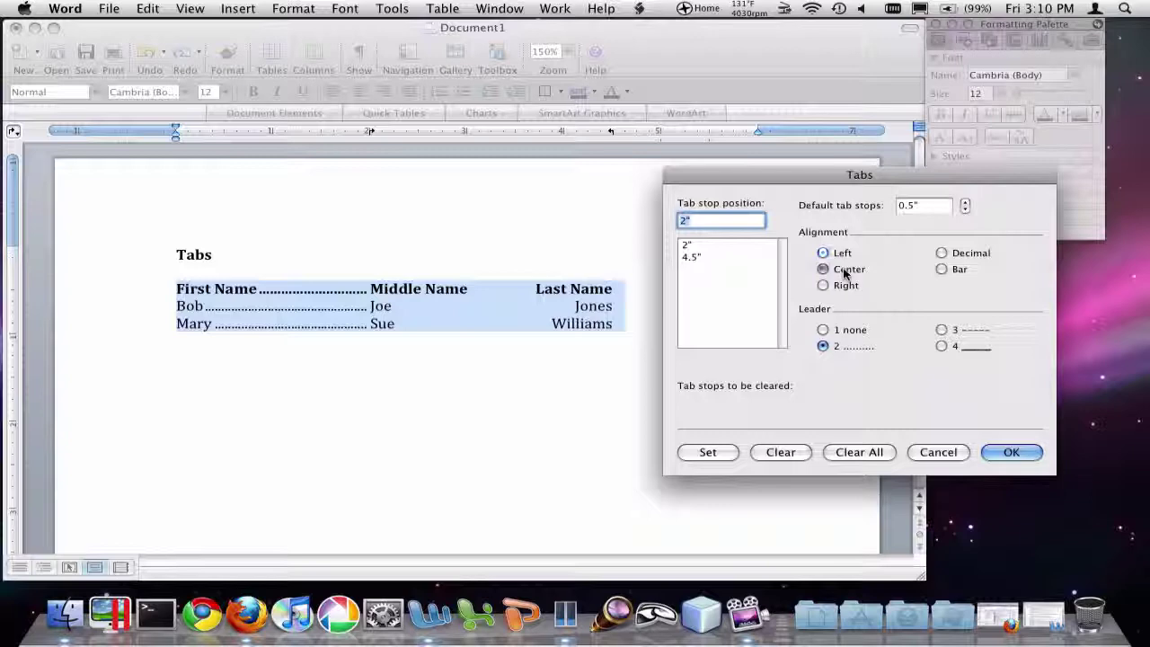
pyautogui.click(1010, 451)
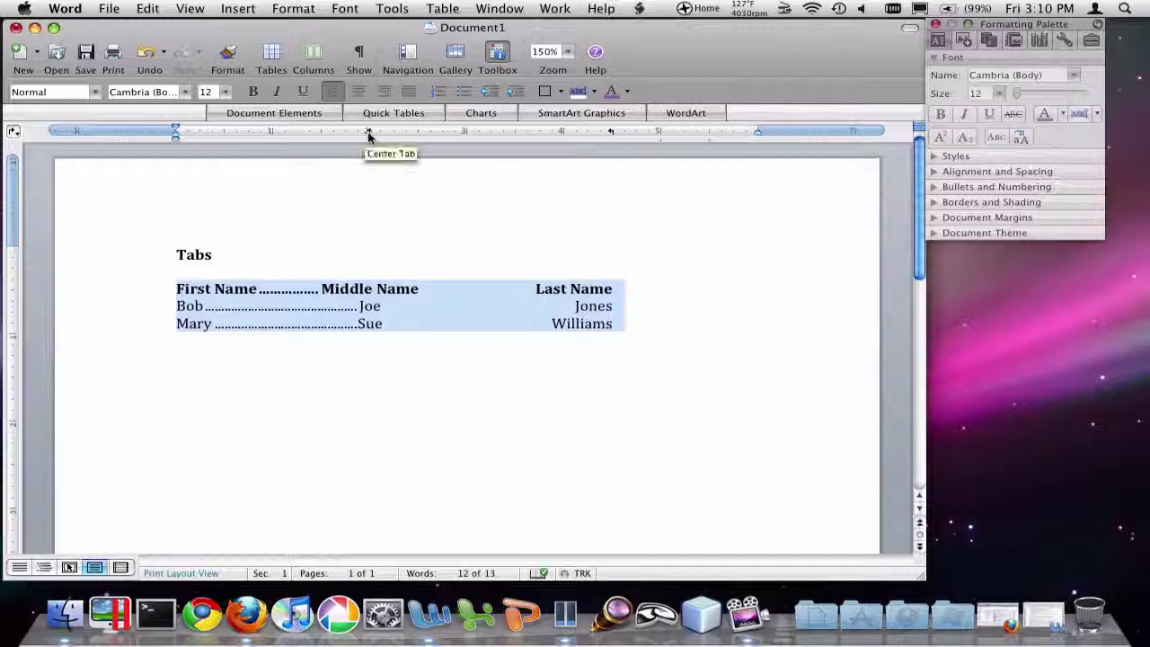
# Step: Nudge the centered tab stop right to about 2.19 inches and check its position
pyautogui.moveTo(368, 132); pyautogui.dragTo(388, 132)
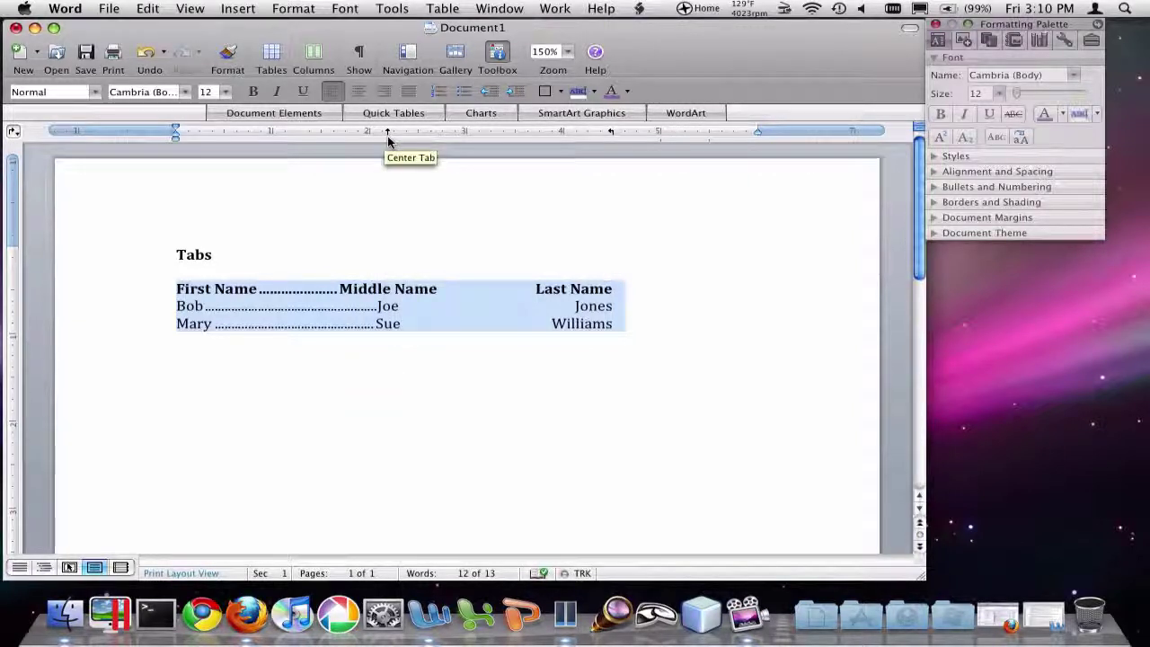
pyautogui.doubleClick(387, 135)
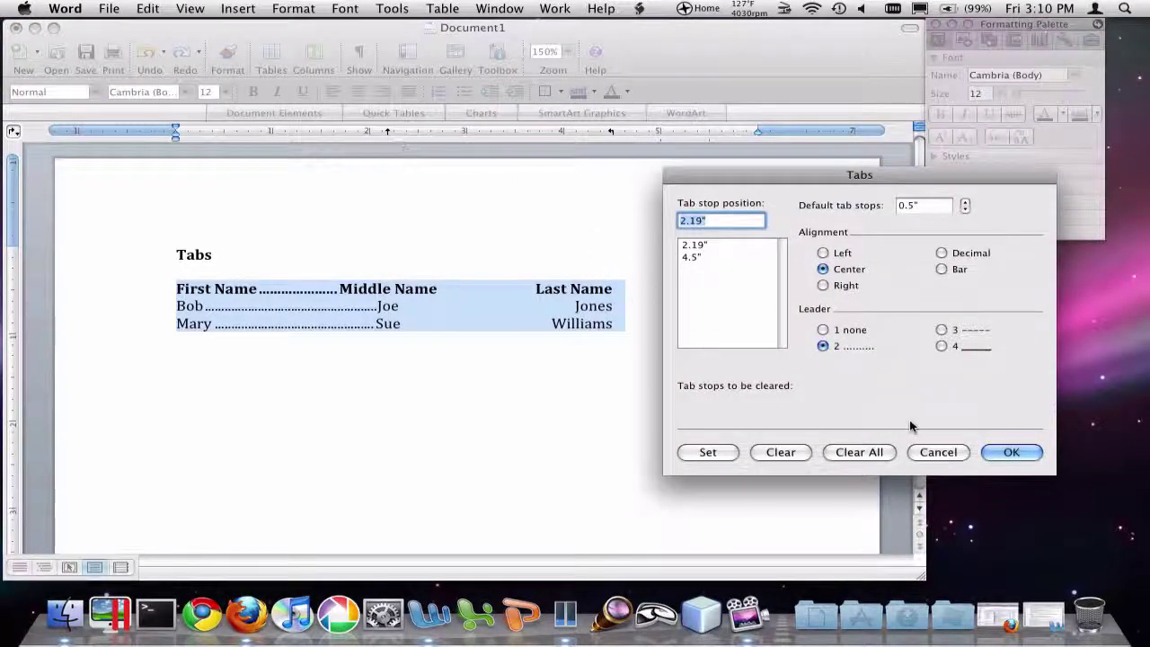
pyautogui.click(950, 452)
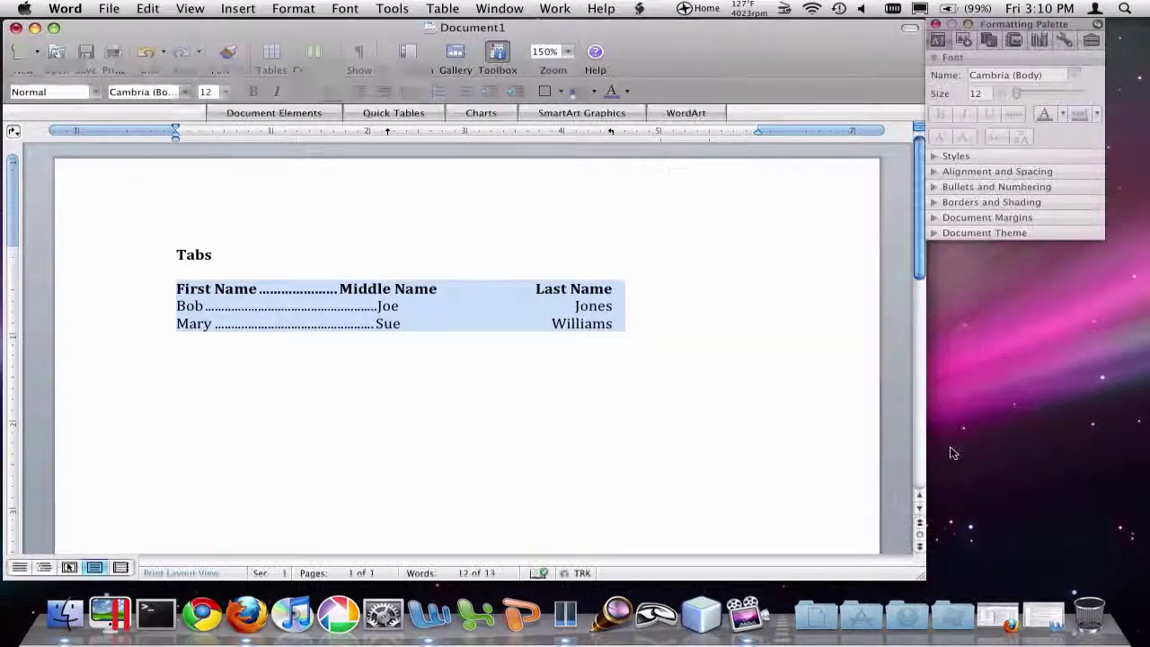